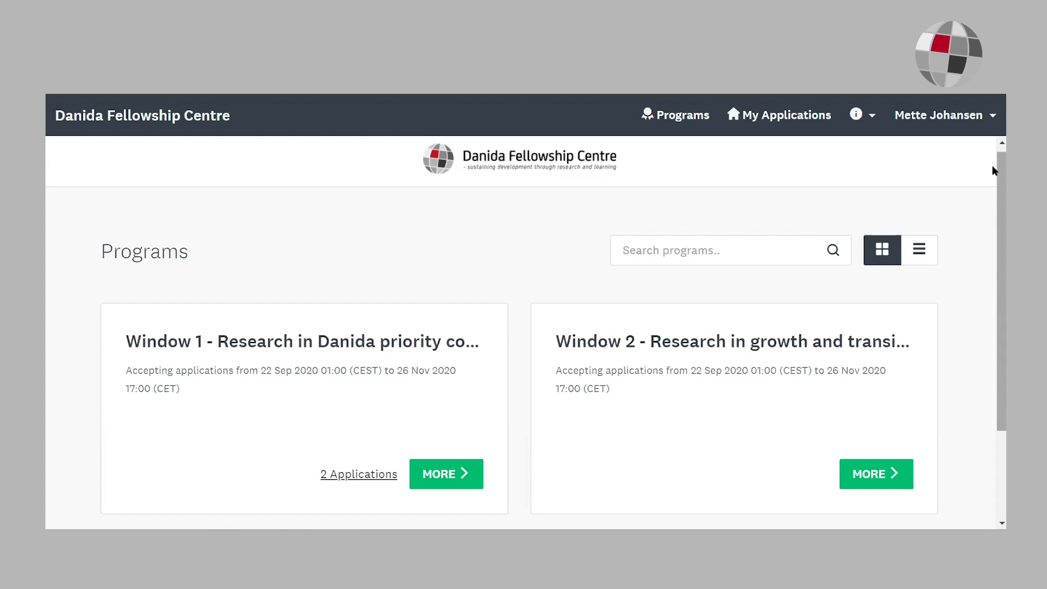
Step: Open the details page of the 'Window 1 - Research in Danida priority countries' program
{"action": "left_click", "coordinate": [457, 485]}
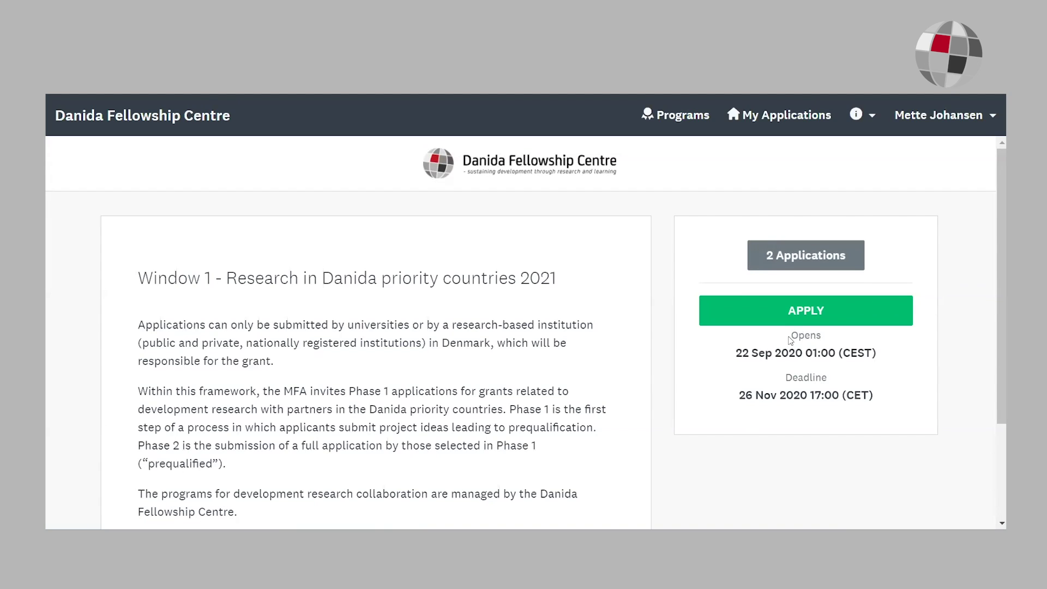
Step: Pick the second of the two existing Window 1 applications to open its tasks
{"action": "left_click", "coordinate": [809, 261]}
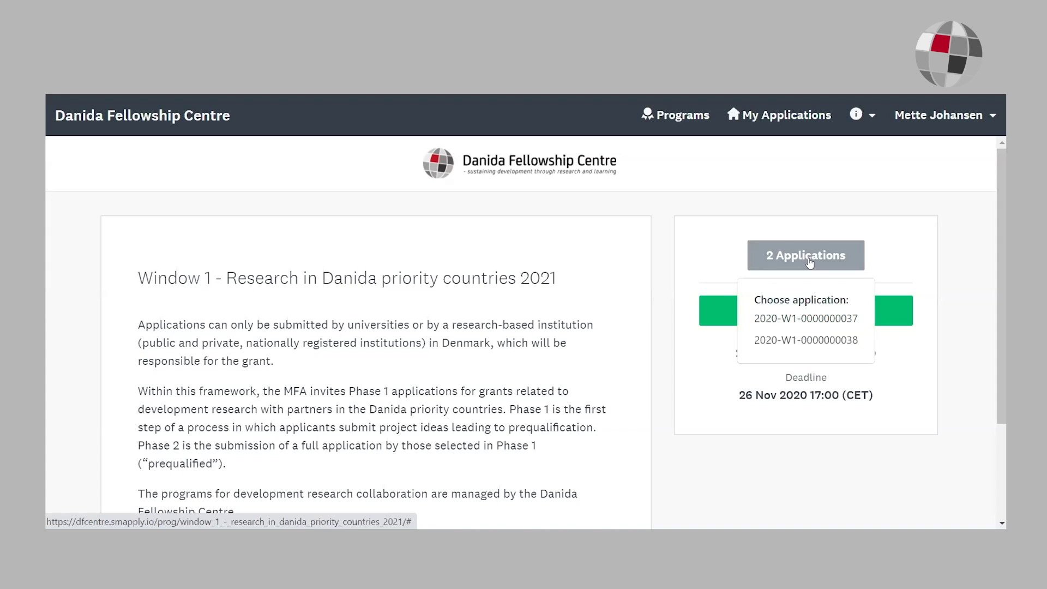
{"action": "left_click", "coordinate": [807, 341]}
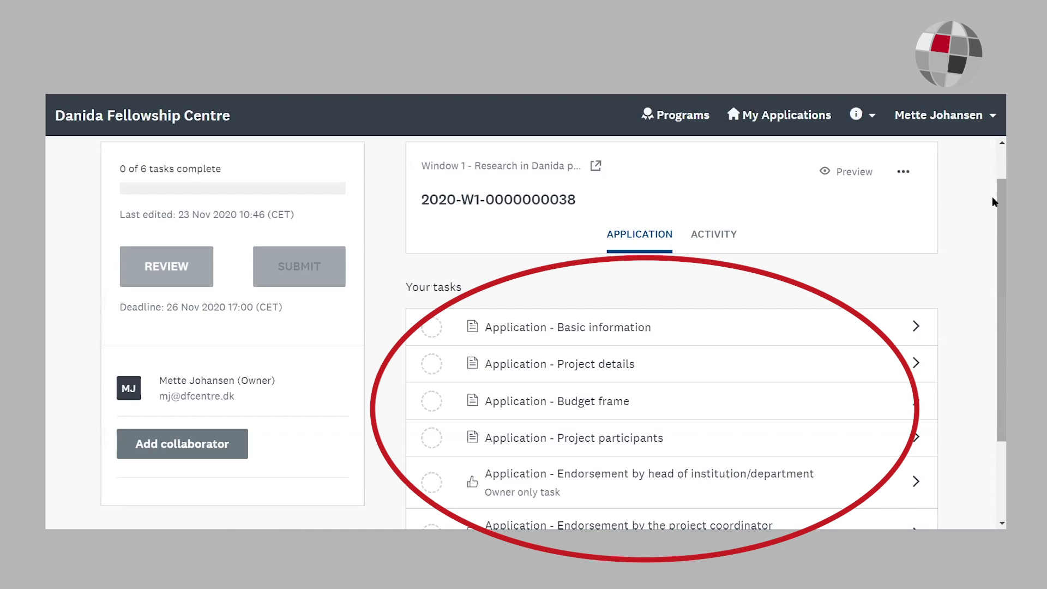
Step: Look over the task list and help menu, then open 'Application - Basic information'
{"action": "scroll", "coordinate": [992, 201], "scroll_direction": "down", "scroll_amount": 1}
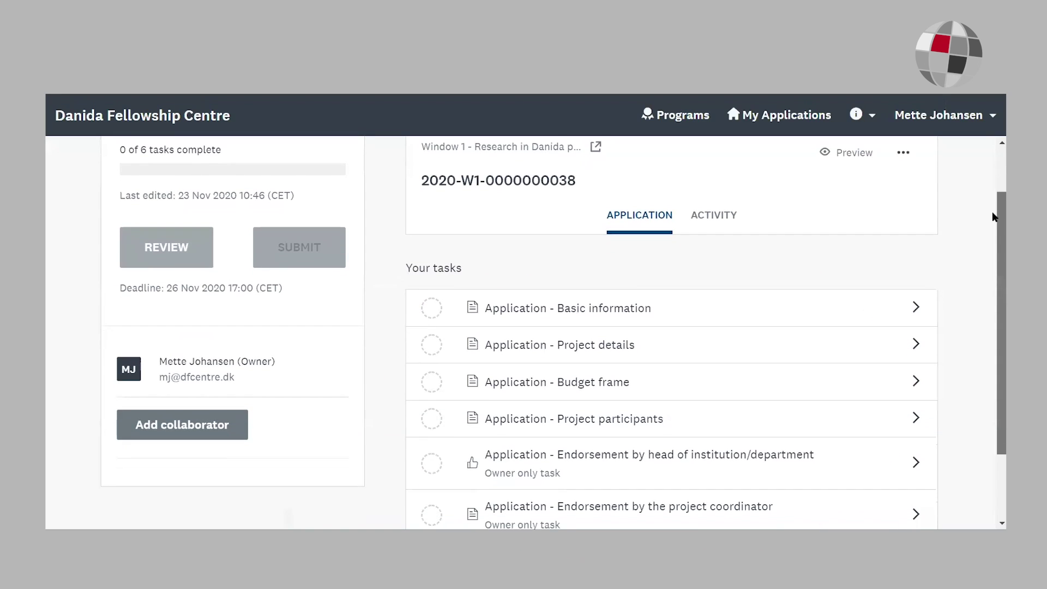
{"action": "scroll", "coordinate": [992, 238], "scroll_direction": "down", "scroll_amount": 1}
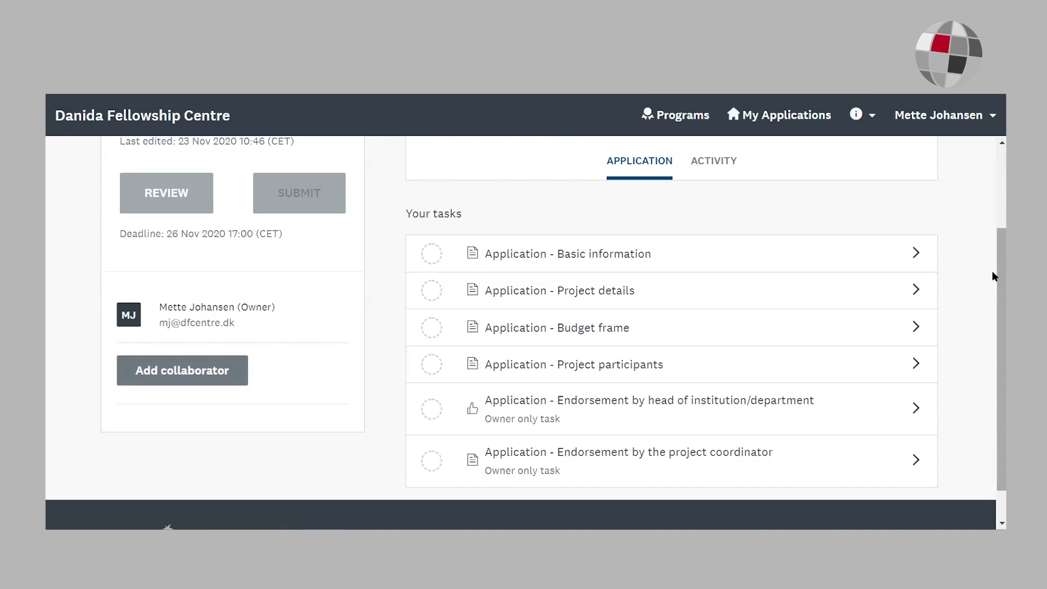
{"action": "scroll", "coordinate": [992, 276], "scroll_direction": "down", "scroll_amount": 1}
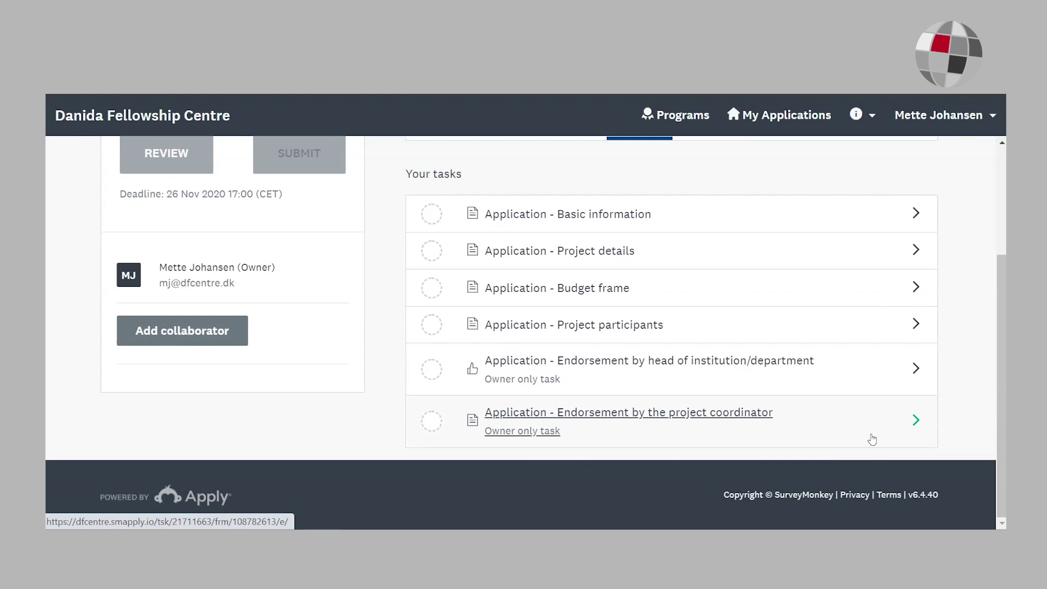
{"action": "scroll", "coordinate": [939, 288], "scroll_direction": "up", "scroll_amount": 2}
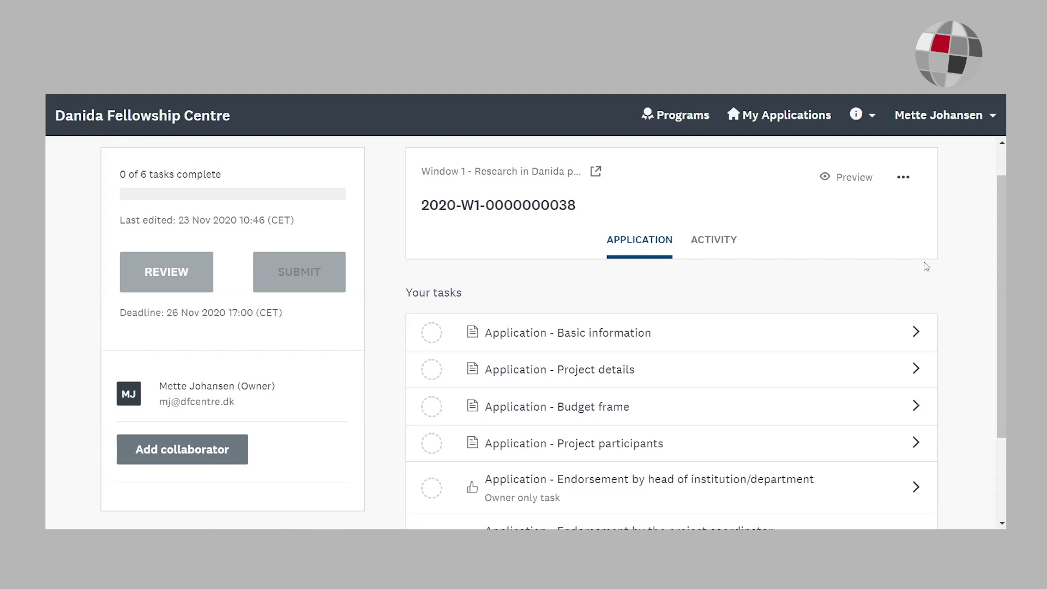
{"action": "left_click", "coordinate": [865, 112]}
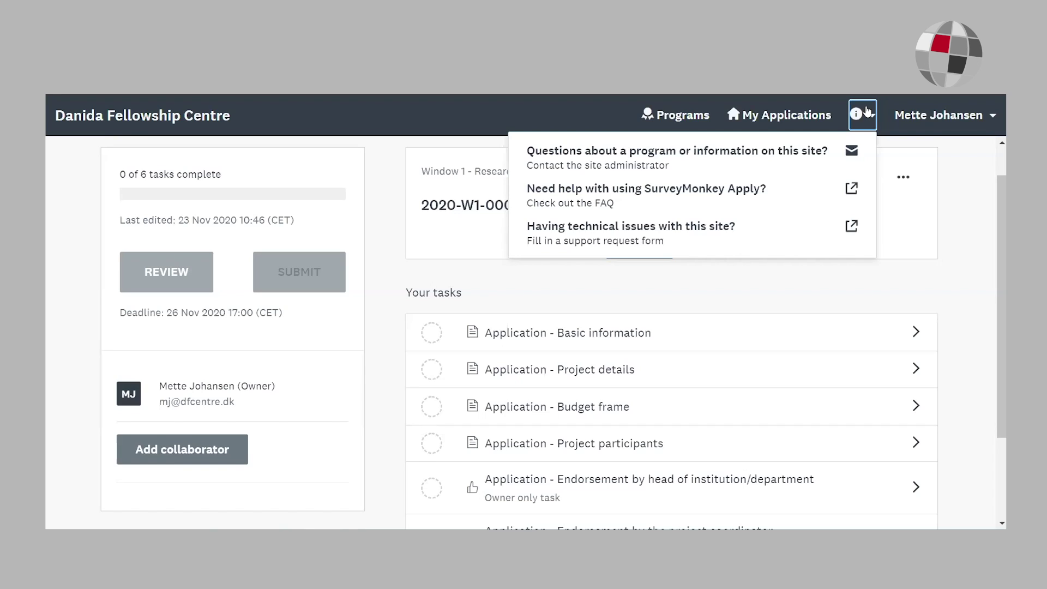
{"action": "scroll", "coordinate": [992, 239], "scroll_direction": "down", "scroll_amount": 2}
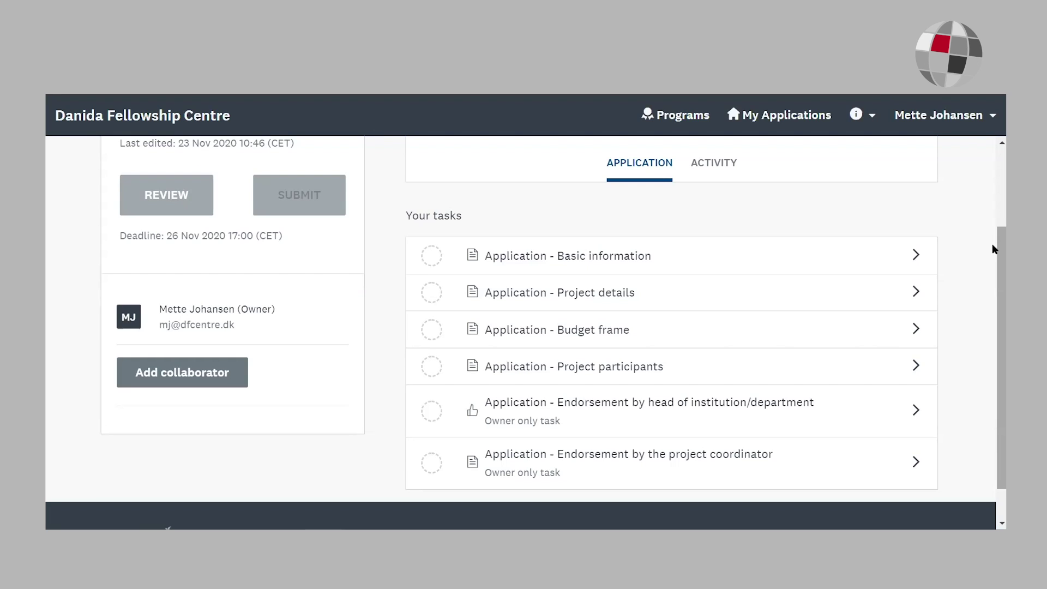
{"action": "left_click_drag", "start_coordinate": [992, 245], "coordinate": [992, 261]}
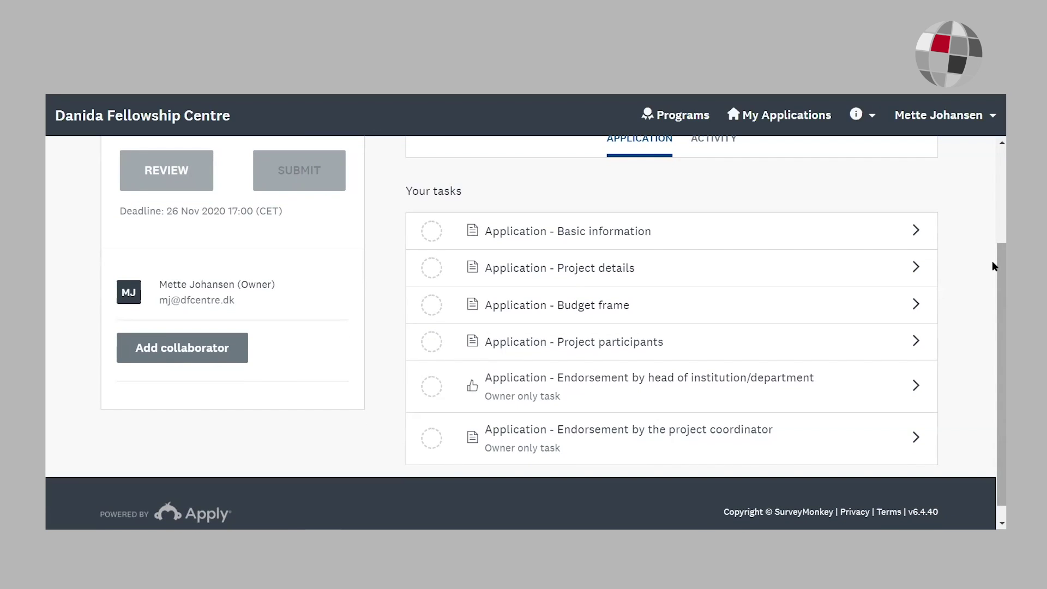
{"action": "left_click_drag", "start_coordinate": [993, 266], "coordinate": [992, 285]}
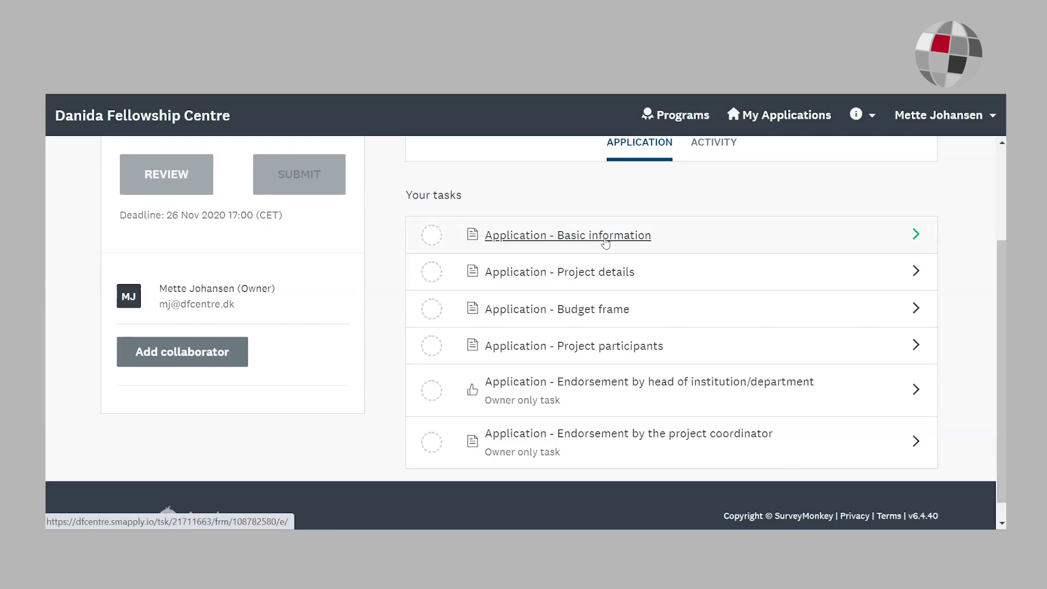
{"action": "left_click", "coordinate": [605, 243]}
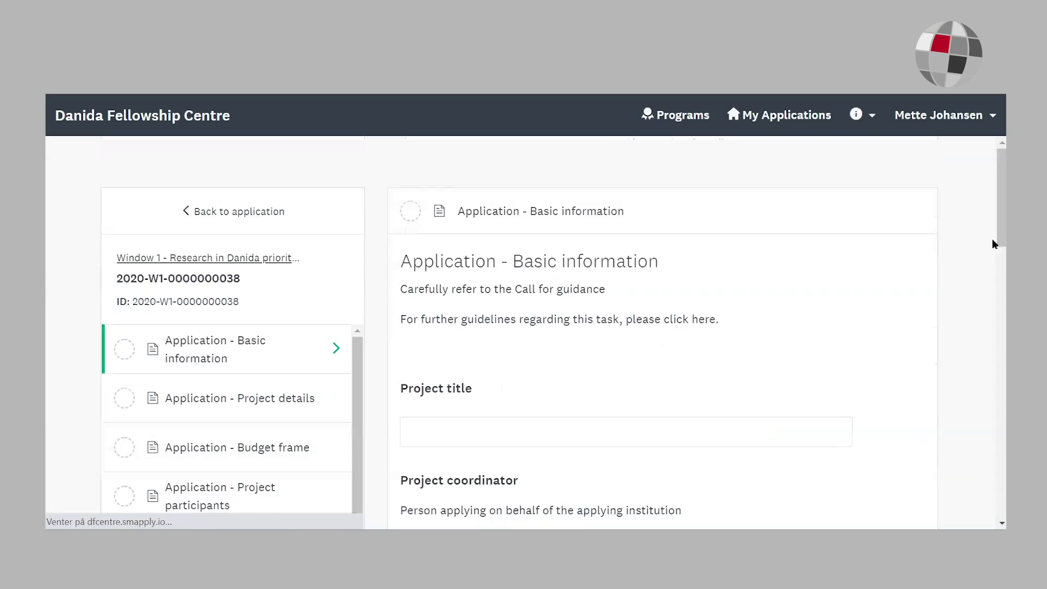
Step: Add the missing @ to the coordinator's Email and mark Basic information complete
{"action": "left_click_drag", "start_coordinate": [992, 195], "coordinate": [992, 468]}
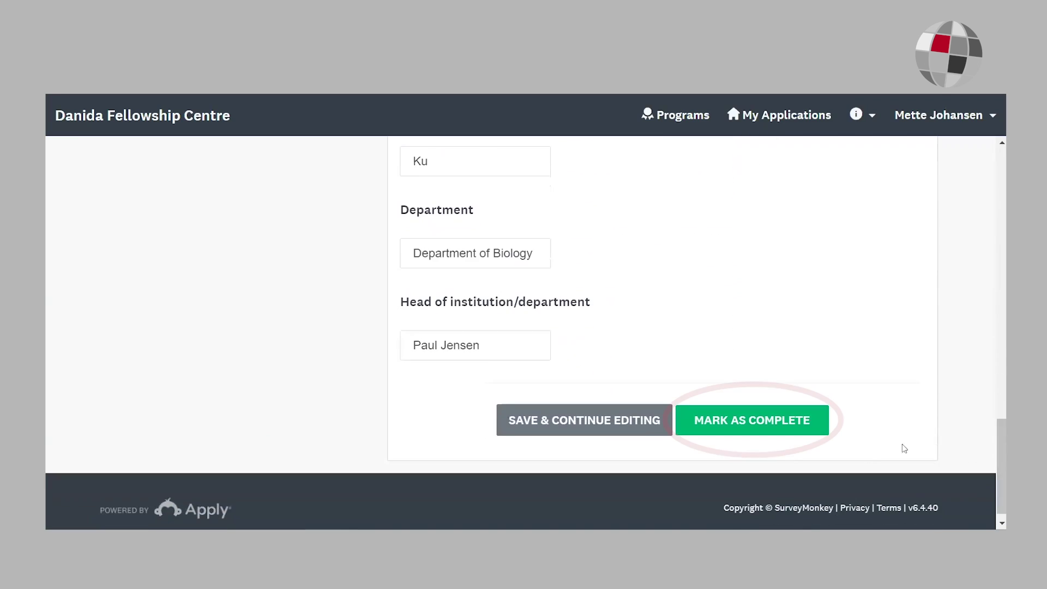
{"action": "left_click", "coordinate": [744, 426]}
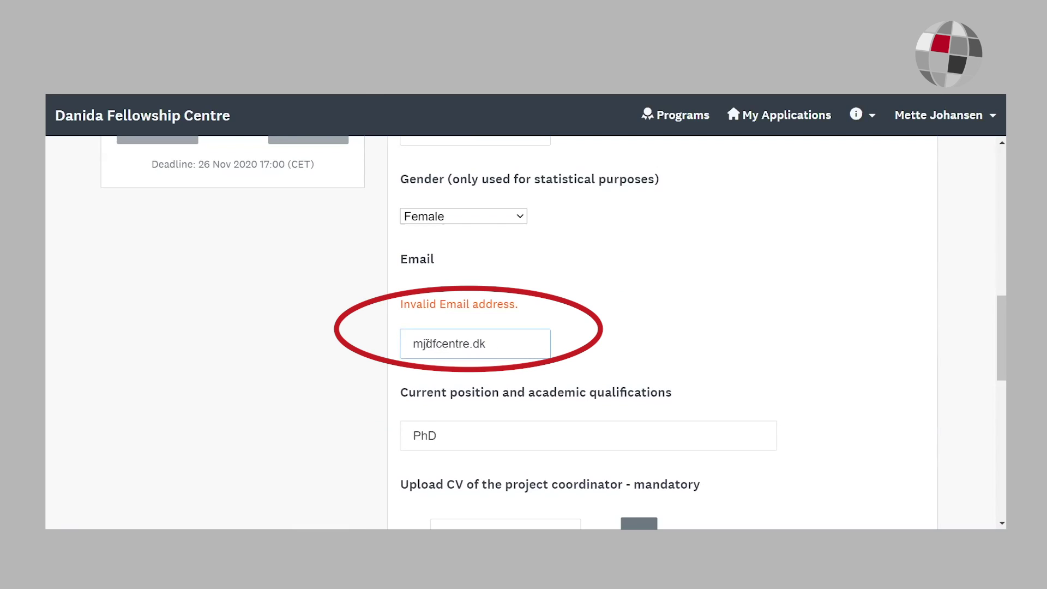
{"action": "type", "text": "@dfcentre.dk"}
{"action": "left_click_drag", "start_coordinate": [992, 310], "coordinate": [992, 457]}
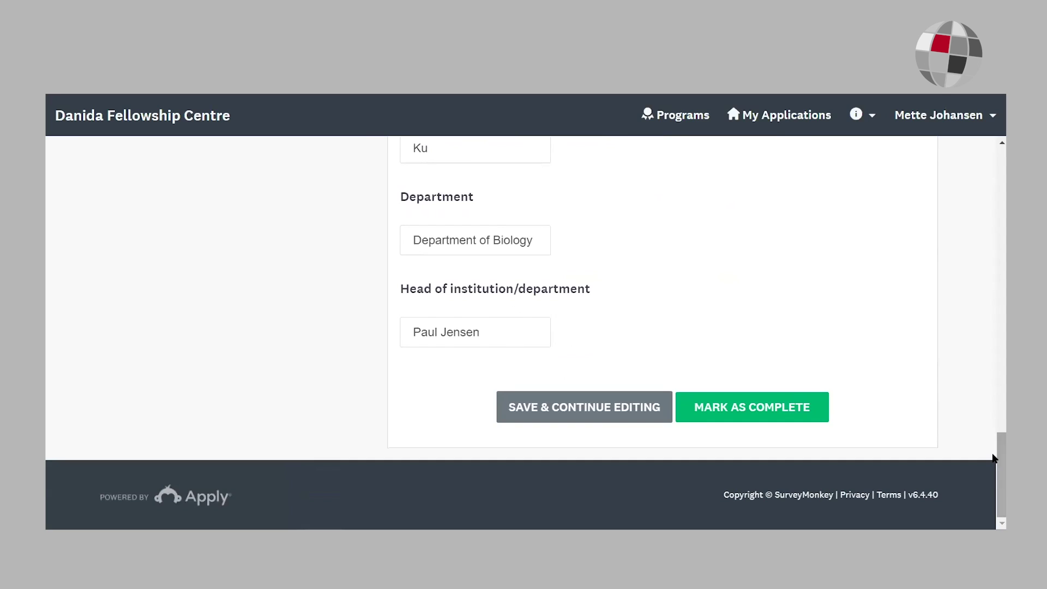
{"action": "left_click", "coordinate": [738, 414]}
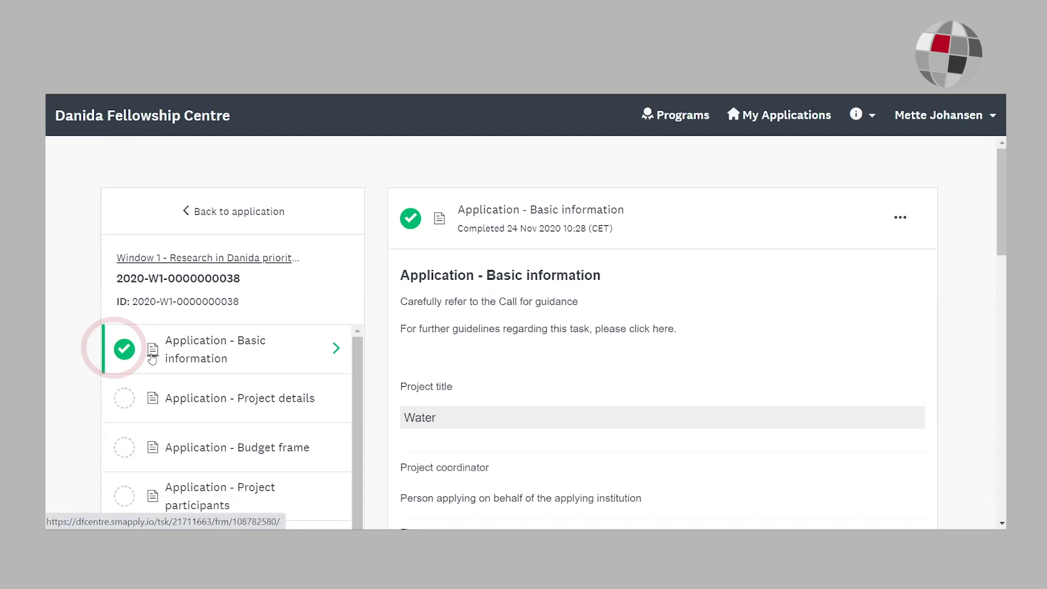
{"action": "left_click_drag", "start_coordinate": [1001, 221], "coordinate": [1001, 261]}
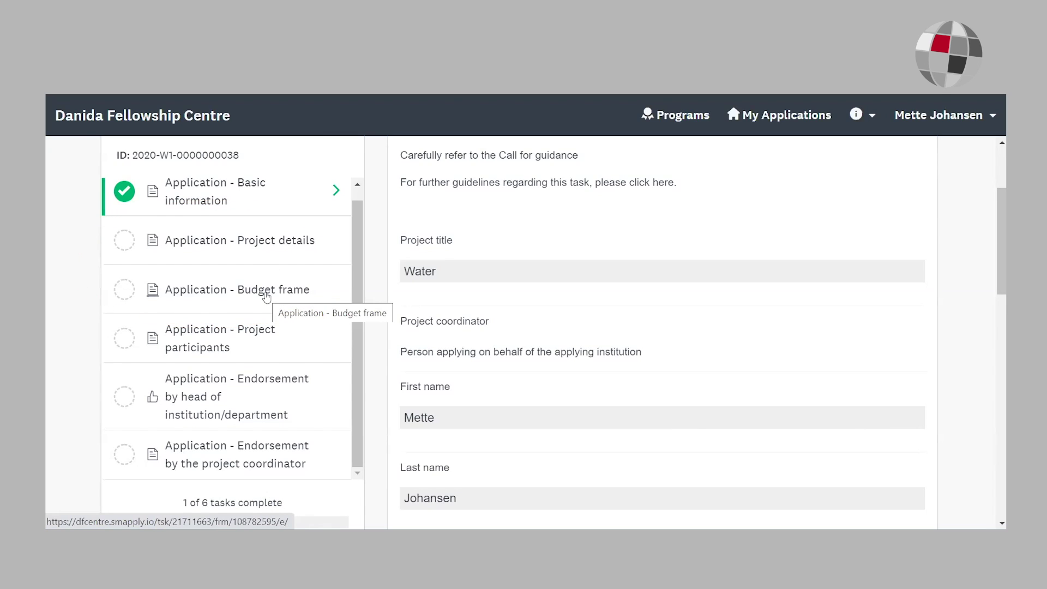
Step: Set the number of project participants to 2, then open the head-of-institution endorsement task
{"action": "left_click", "coordinate": [227, 337]}
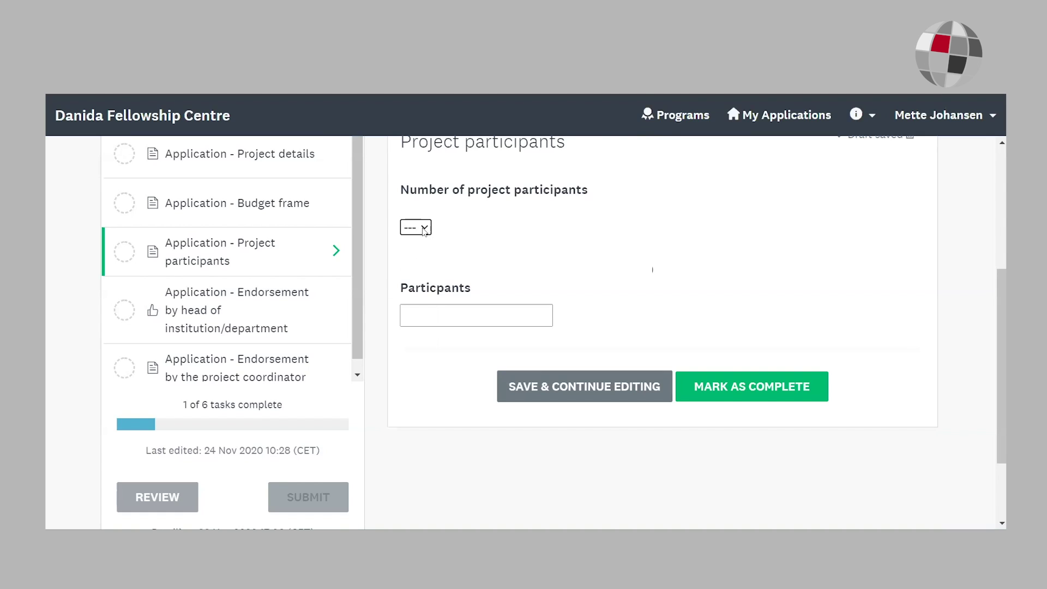
{"action": "left_click", "coordinate": [425, 228]}
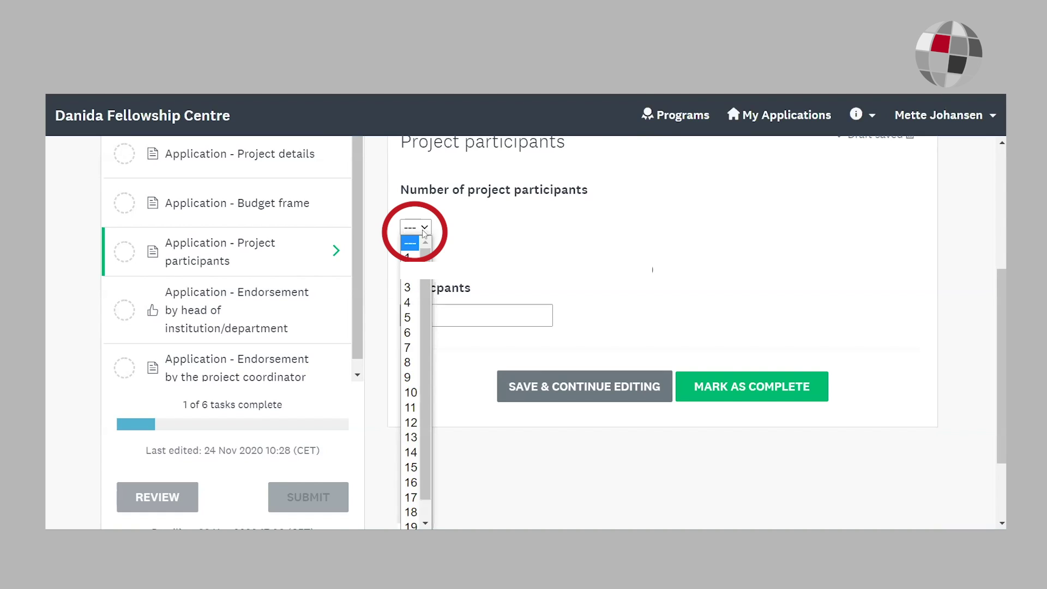
{"action": "left_click", "coordinate": [410, 271]}
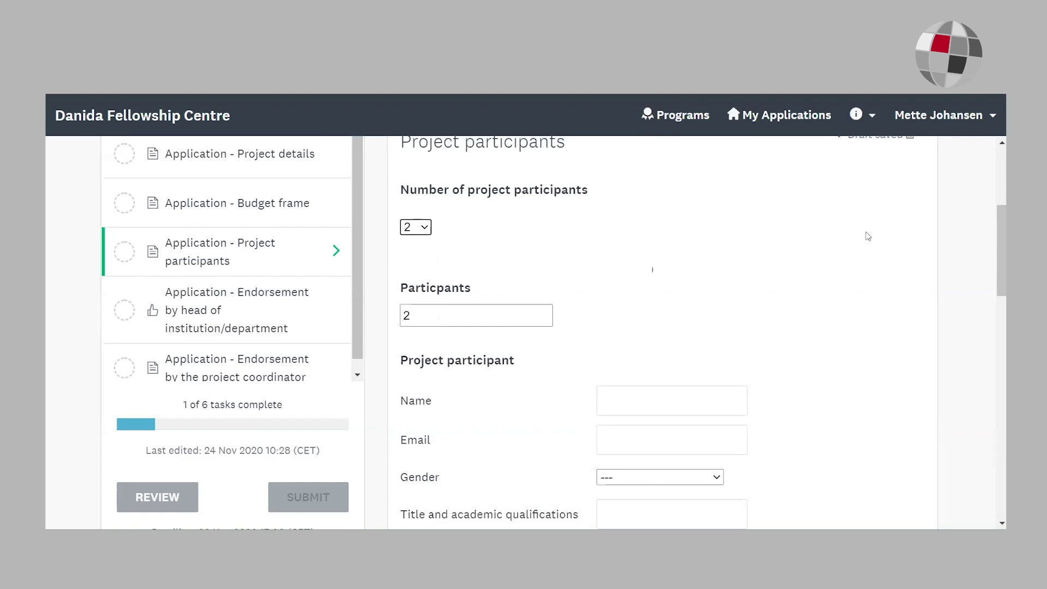
{"action": "left_click_drag", "start_coordinate": [992, 219], "coordinate": [992, 319]}
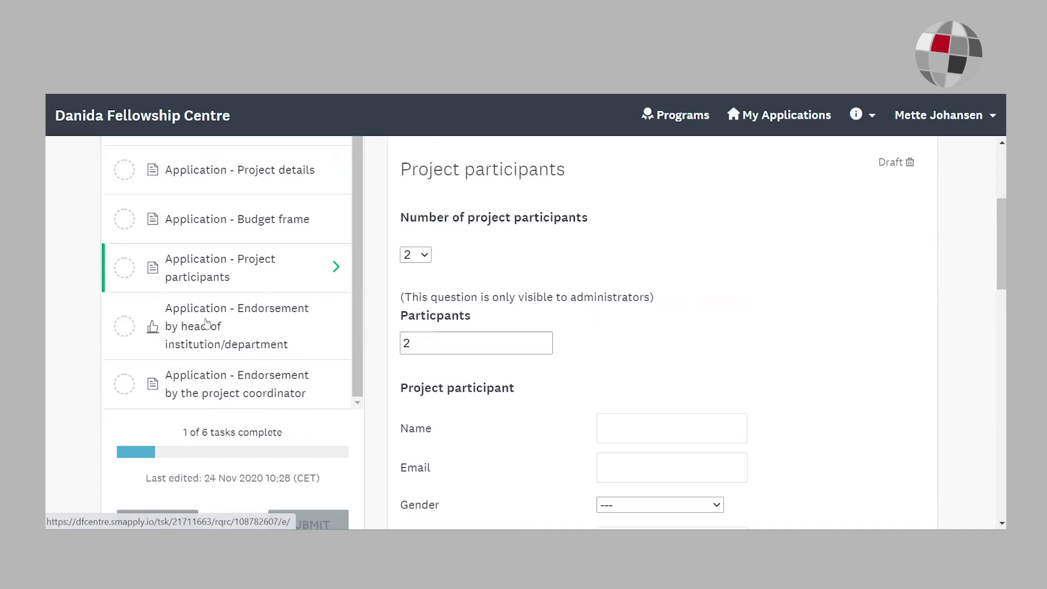
{"action": "left_click", "coordinate": [207, 323]}
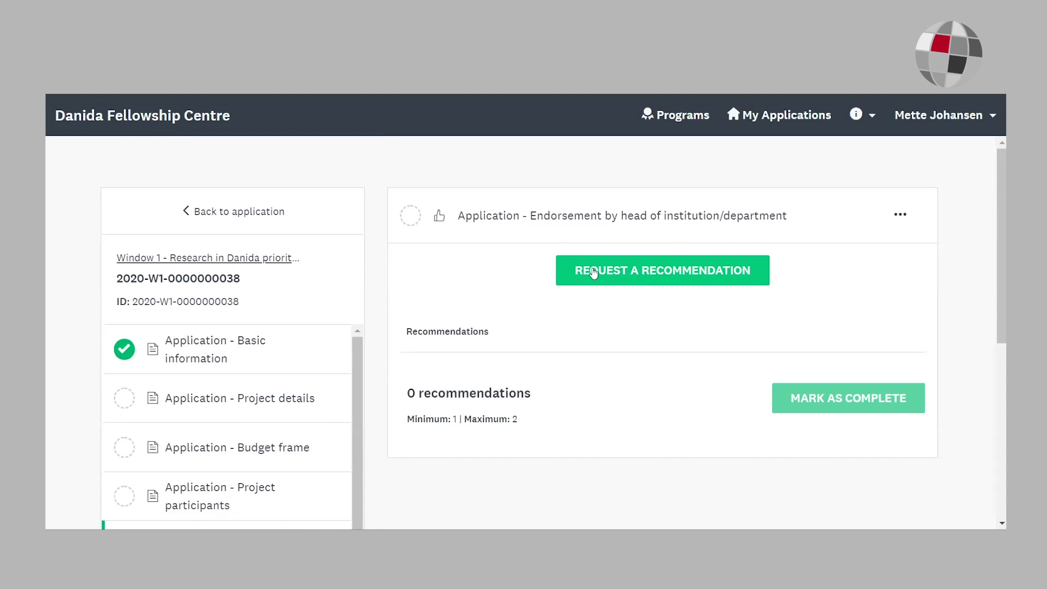
Step: Send a recommendation request with the endorser's first name, last name and e-mail address
{"action": "left_click", "coordinate": [593, 273]}
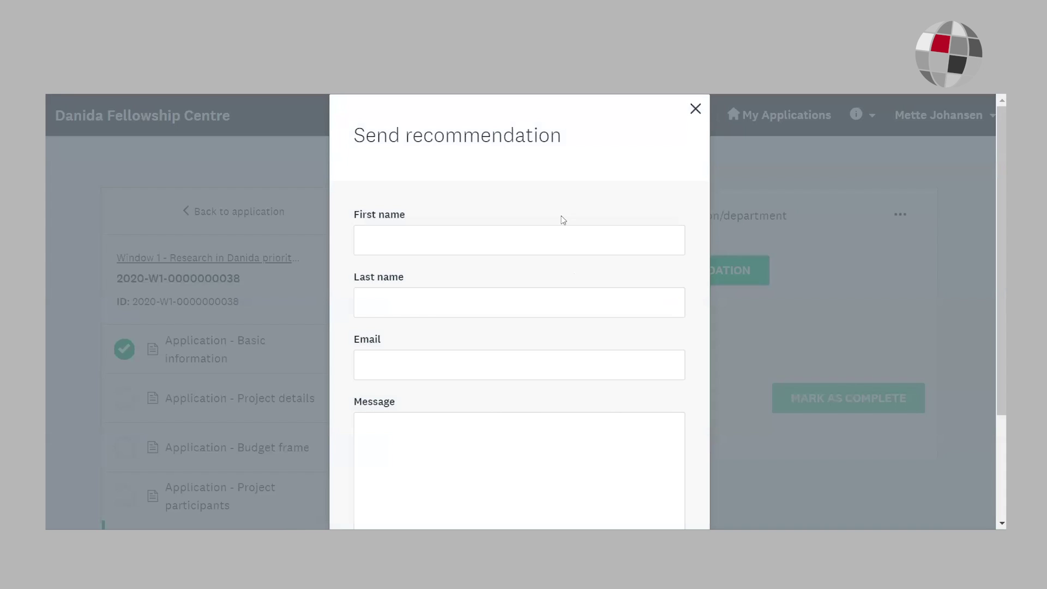
{"action": "left_click", "coordinate": [518, 246]}
{"action": "key", "text": "Tab"}
{"action": "key", "text": "Tab"}
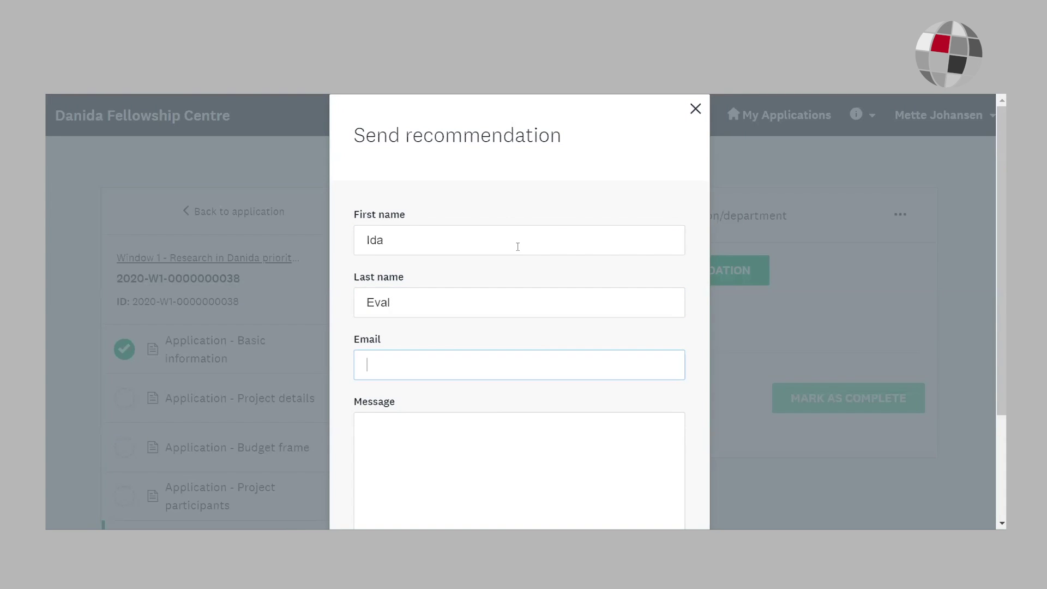
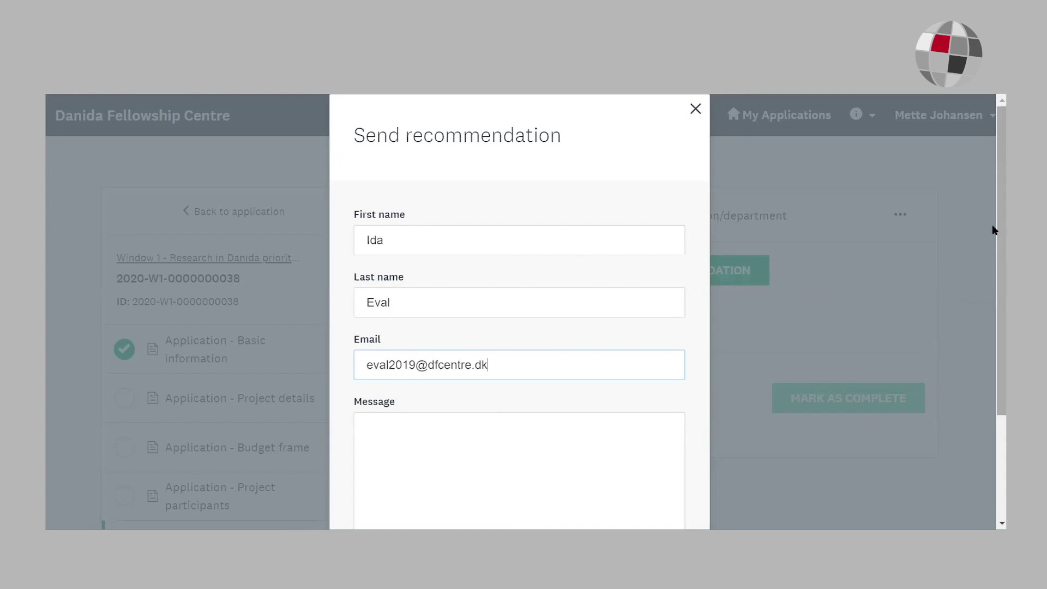
{"action": "scroll", "coordinate": [992, 230], "scroll_direction": "down", "scroll_amount": 3}
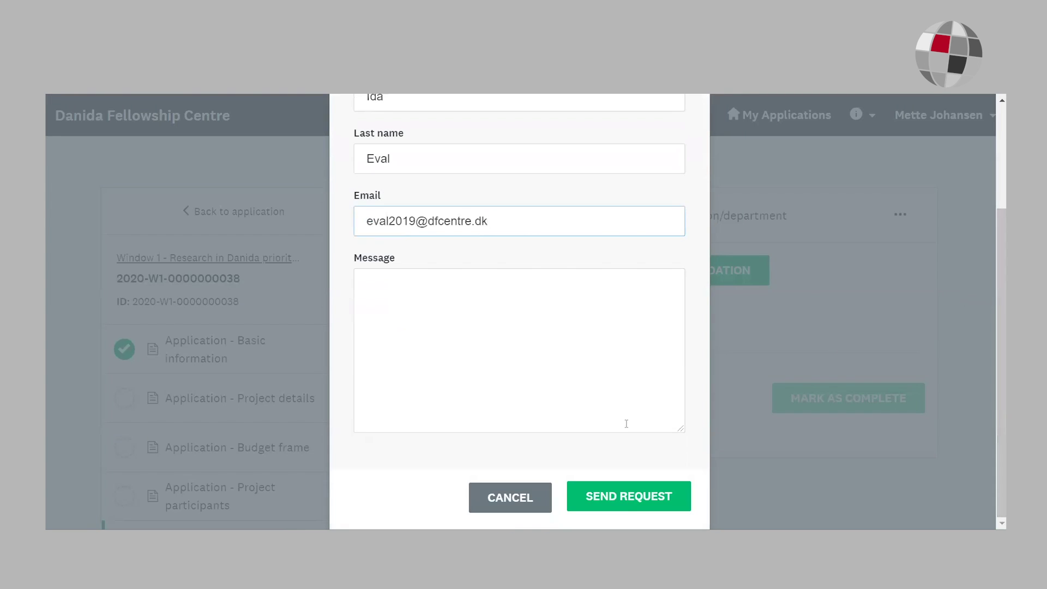
{"action": "left_click", "coordinate": [626, 499]}
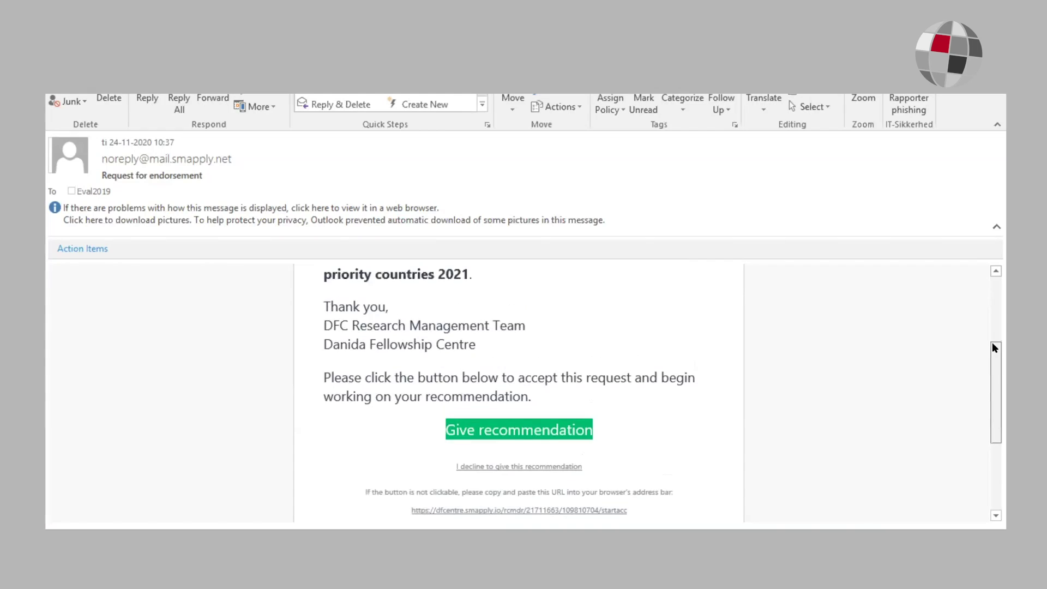
Step: Follow the Give recommendation link in the 'Request for endorsement' e-mail
{"action": "left_click_drag", "start_coordinate": [992, 342], "coordinate": [992, 313]}
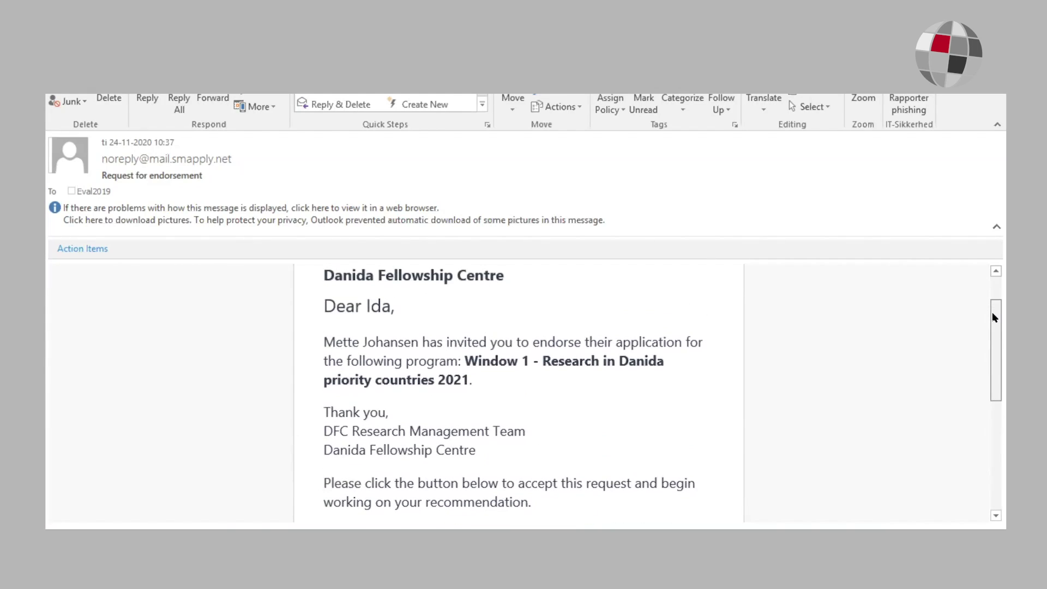
{"action": "left_click_drag", "start_coordinate": [992, 313], "coordinate": [993, 397]}
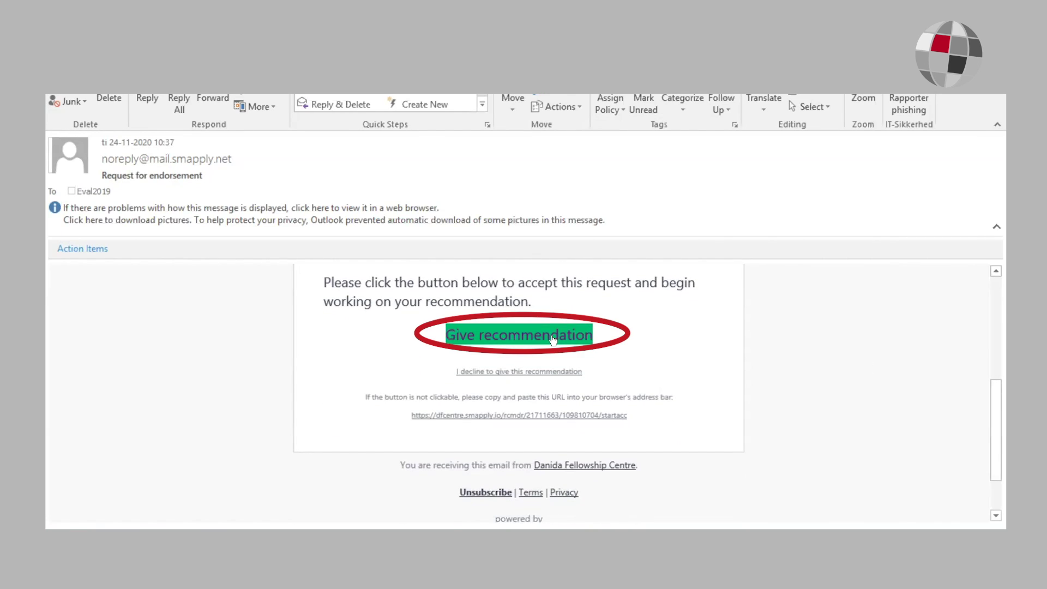
{"action": "left_click", "coordinate": [553, 340]}
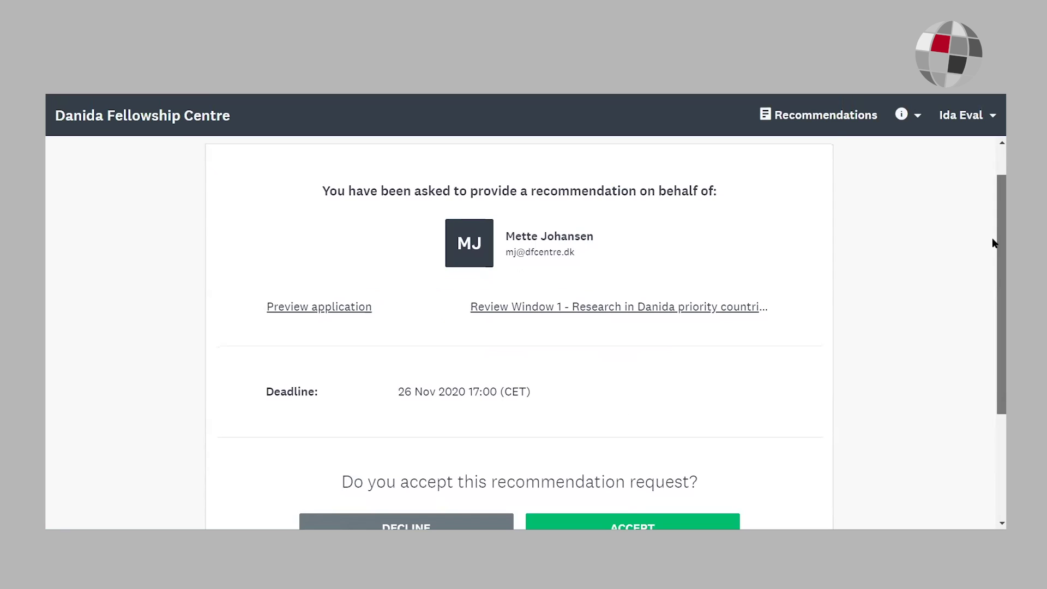
Step: Accept the recommendation request and submit the completed endorsement form
{"action": "left_click_drag", "start_coordinate": [992, 243], "coordinate": [993, 289]}
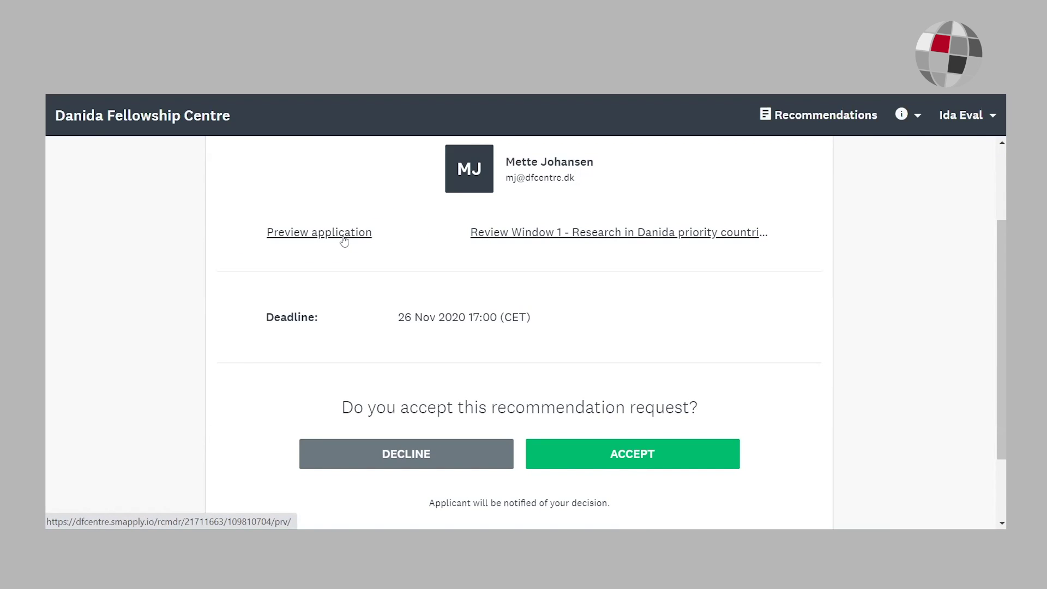
{"action": "scroll", "coordinate": [635, 412], "scroll_direction": "down", "scroll_amount": 1}
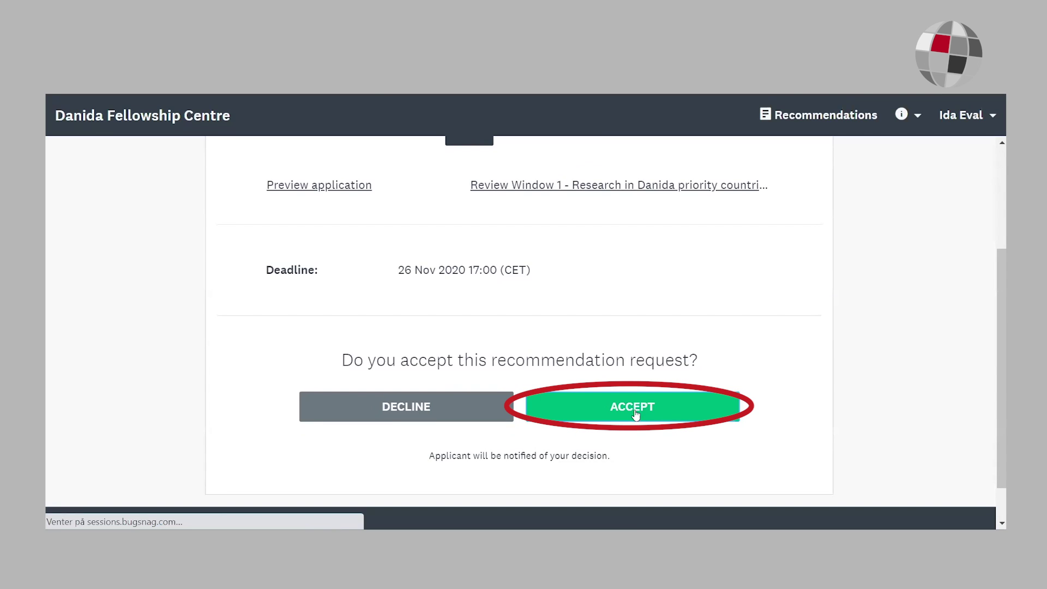
{"action": "left_click", "coordinate": [635, 409]}
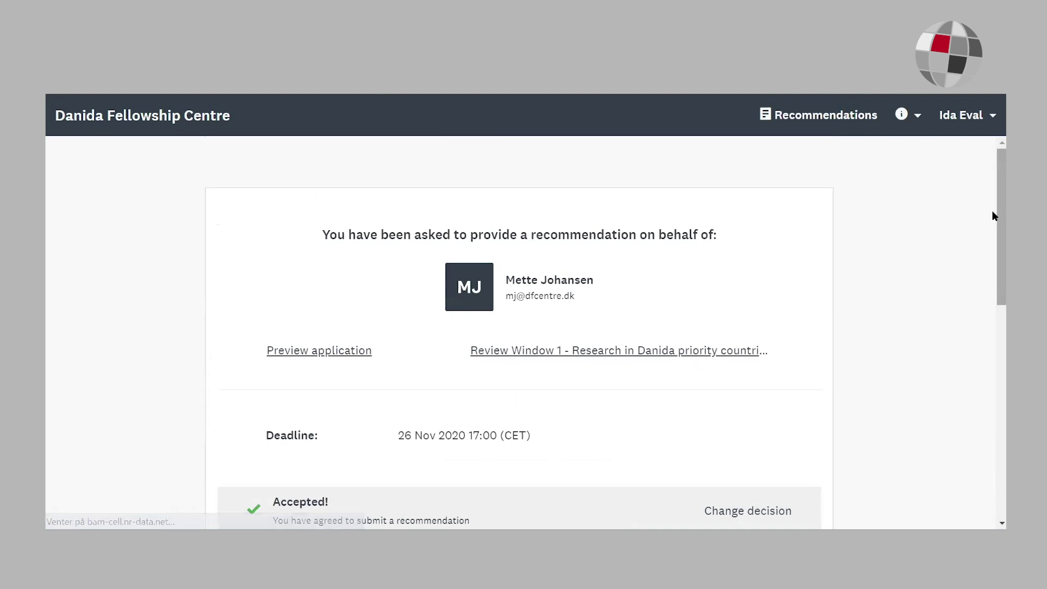
{"action": "scroll", "coordinate": [992, 235], "scroll_direction": "down", "scroll_amount": 6}
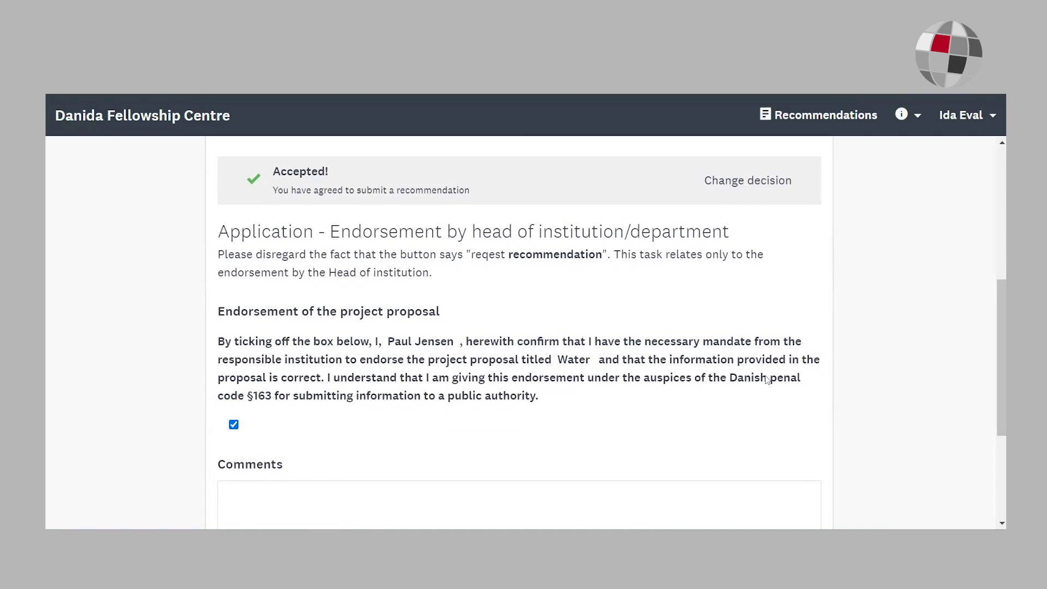
{"action": "scroll", "coordinate": [992, 345], "scroll_direction": "down", "scroll_amount": 2}
{"action": "scroll", "coordinate": [992, 349], "scroll_direction": "down", "scroll_amount": 2}
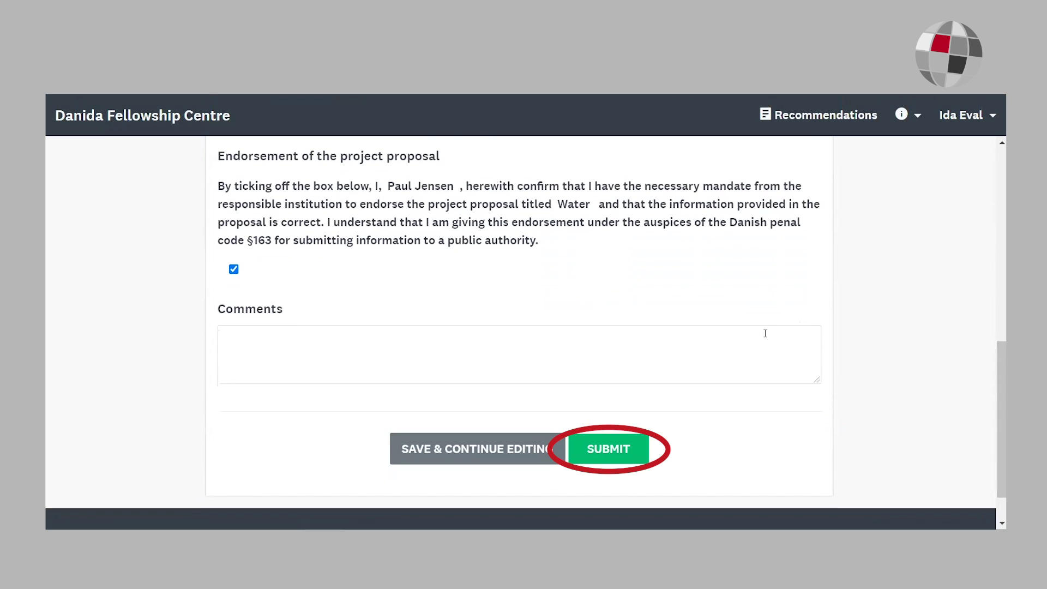
{"action": "left_click", "coordinate": [623, 449]}
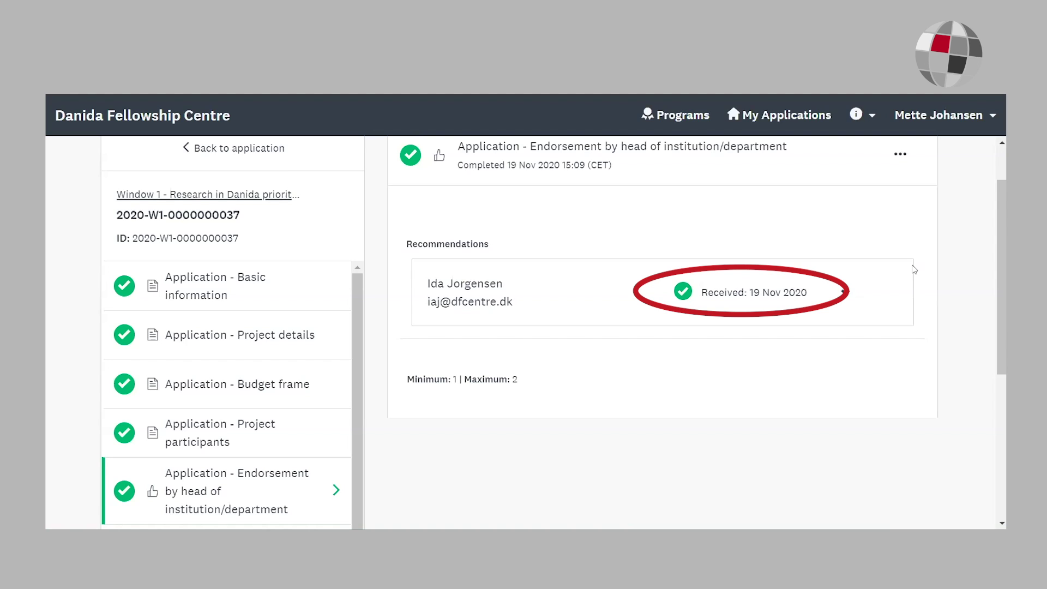
Step: Confirm the project proposal endorsement in the coordinator task and mark it complete
{"action": "scroll", "coordinate": [561, 257], "scroll_direction": "down", "scroll_amount": 3}
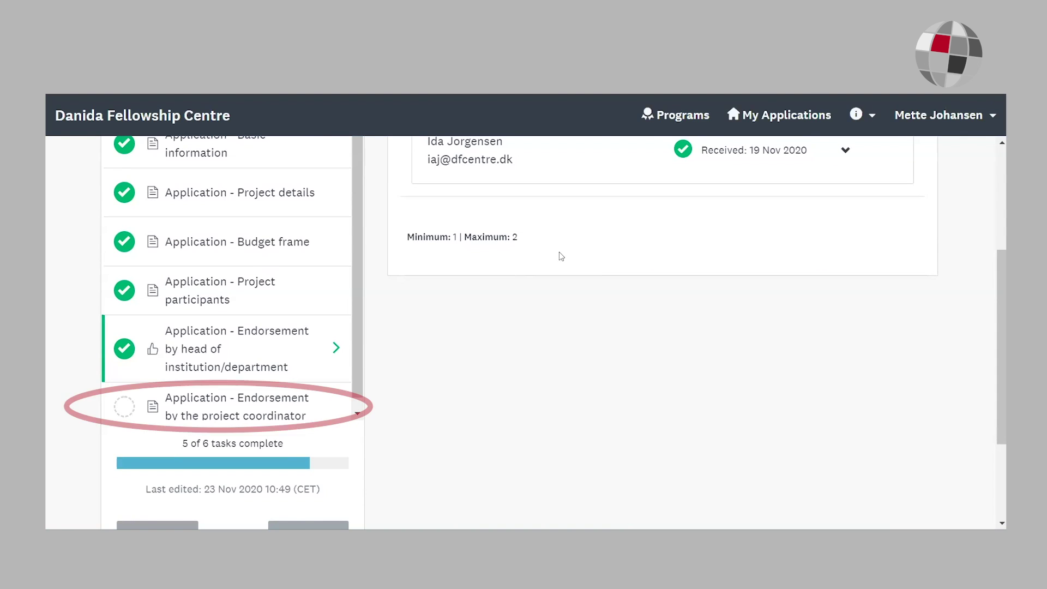
{"action": "left_click", "coordinate": [246, 408]}
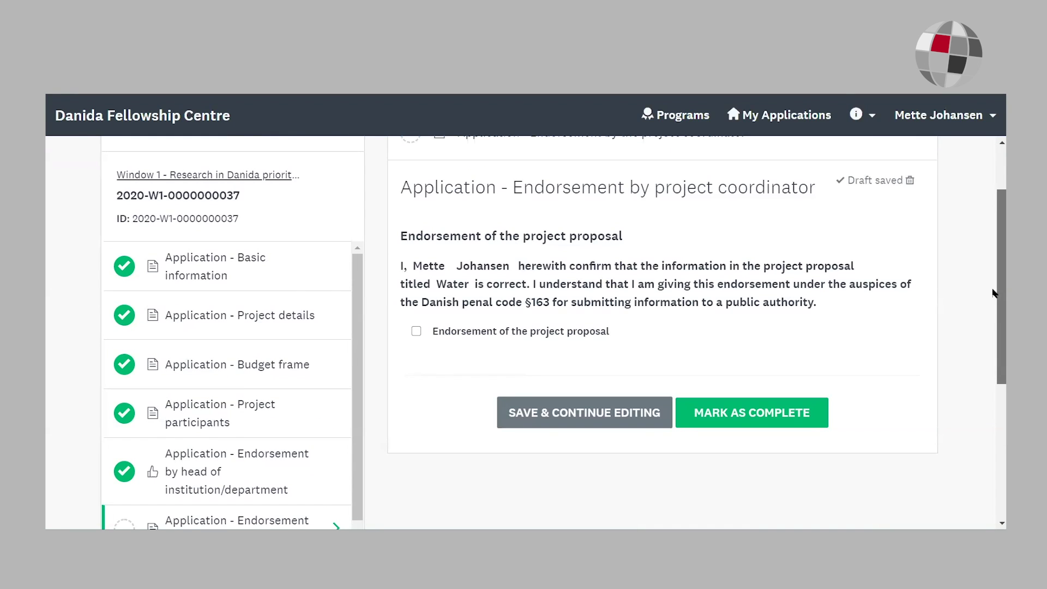
{"action": "scroll", "coordinate": [992, 293], "scroll_direction": "down", "scroll_amount": 1}
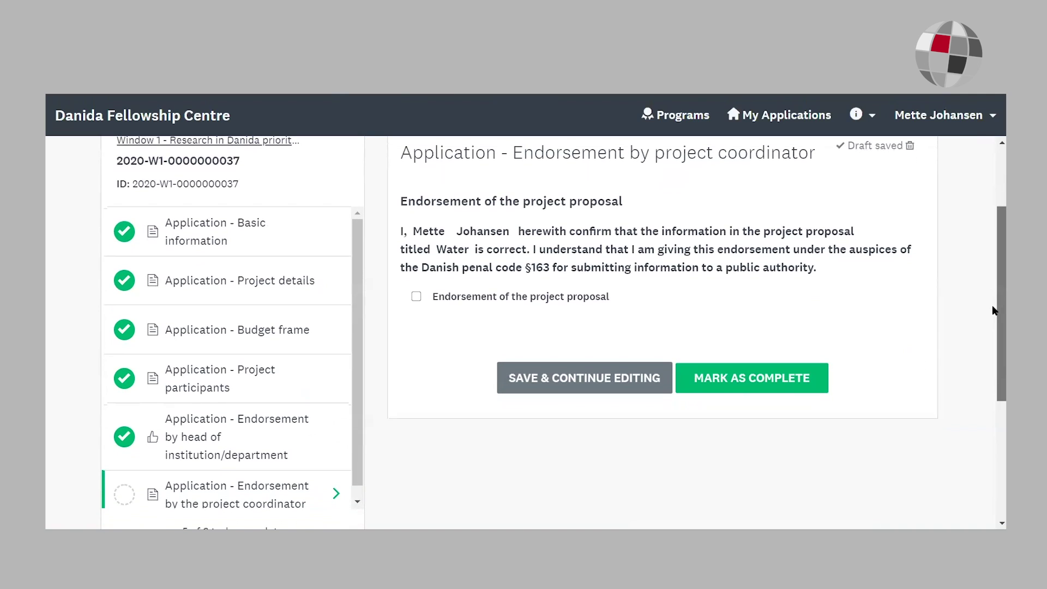
{"action": "left_click", "coordinate": [416, 296]}
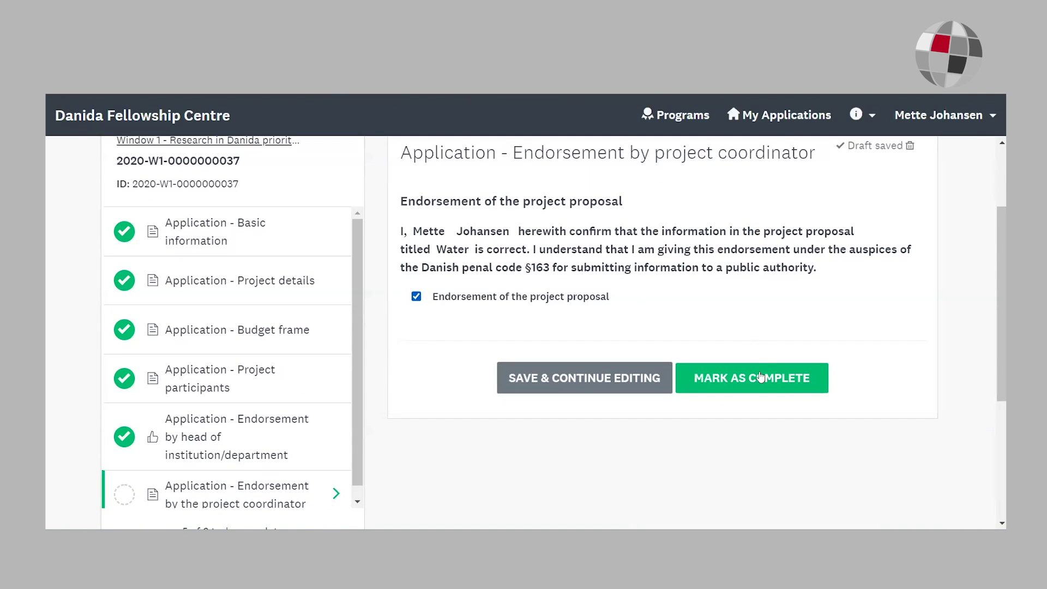
{"action": "left_click", "coordinate": [760, 379]}
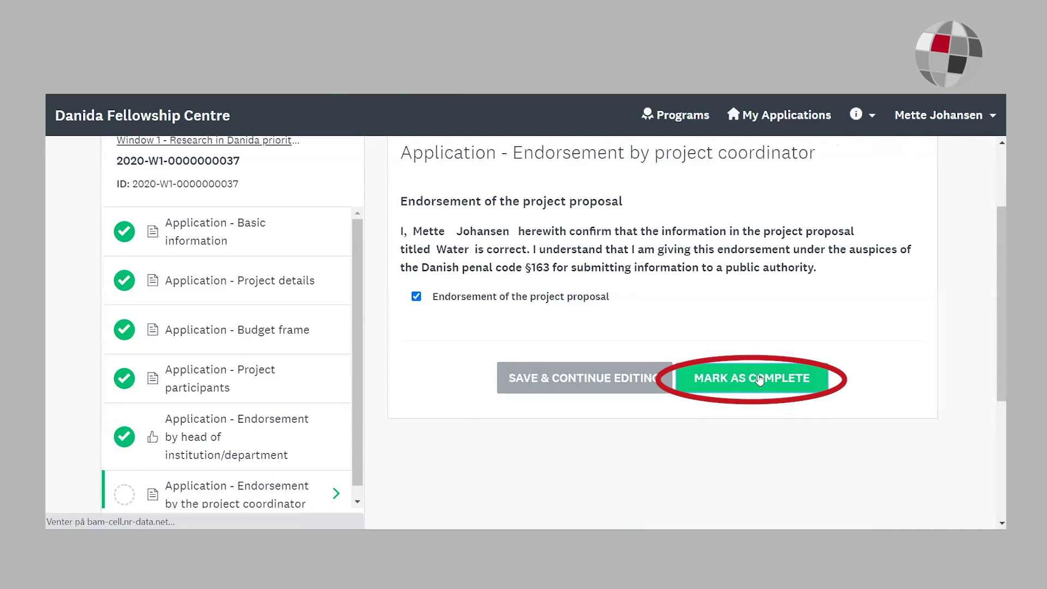